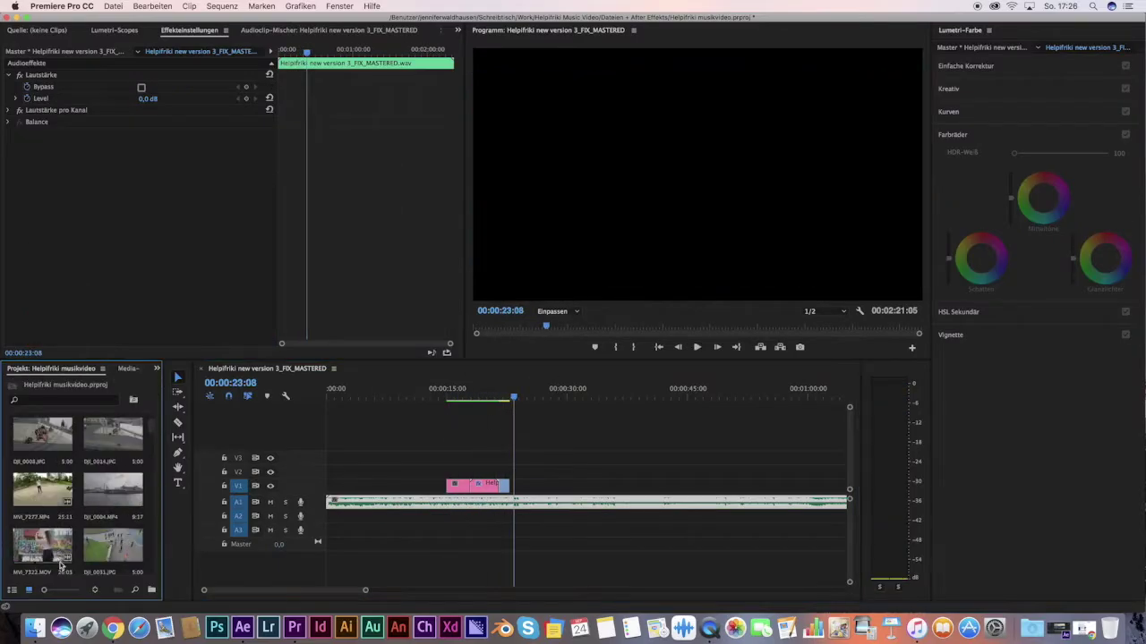
- Preview the DJI_0004 harbour footage, then bring up the drone clip's options in the sequence
double_click(112, 494)
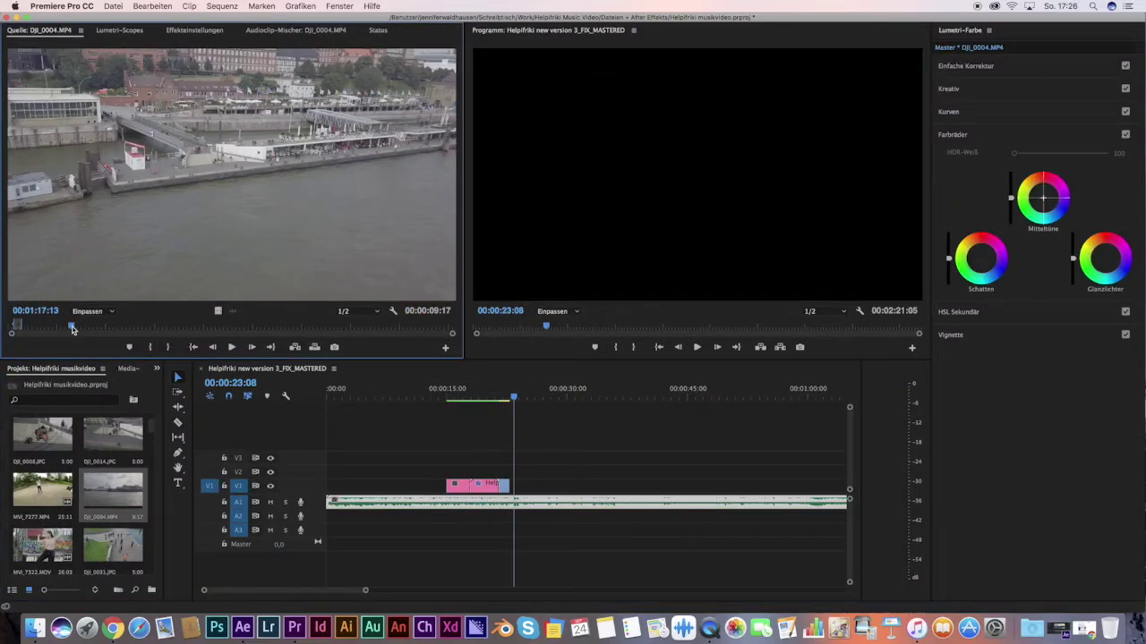
drag(134, 331, 97, 331)
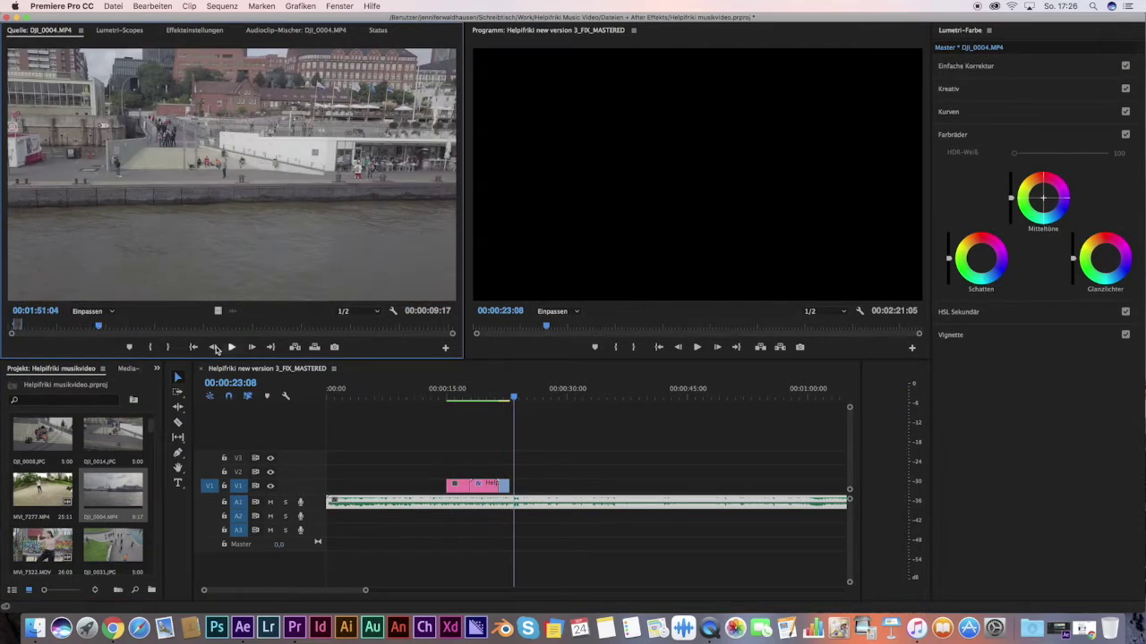
key(space)
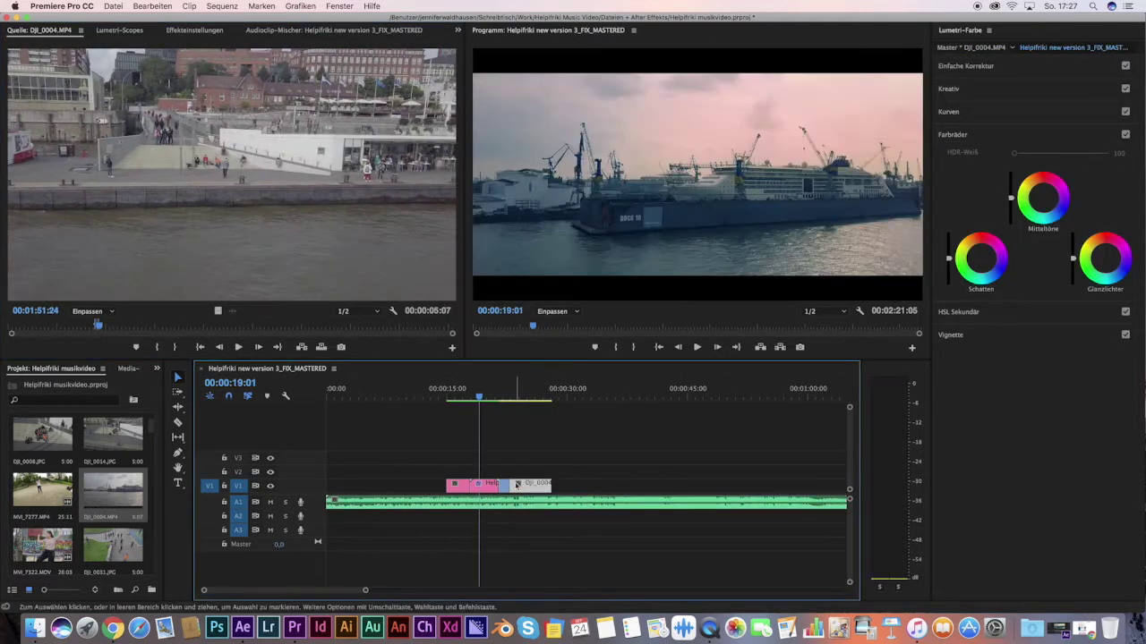
right_click(482, 486)
right_click(533, 484)
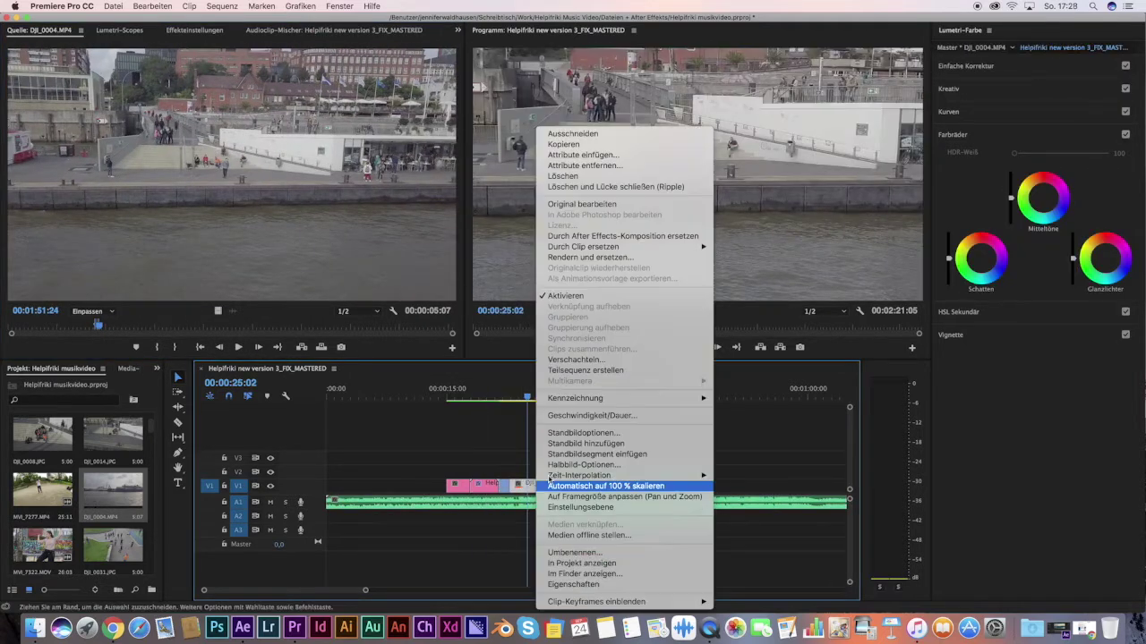
click(609, 483)
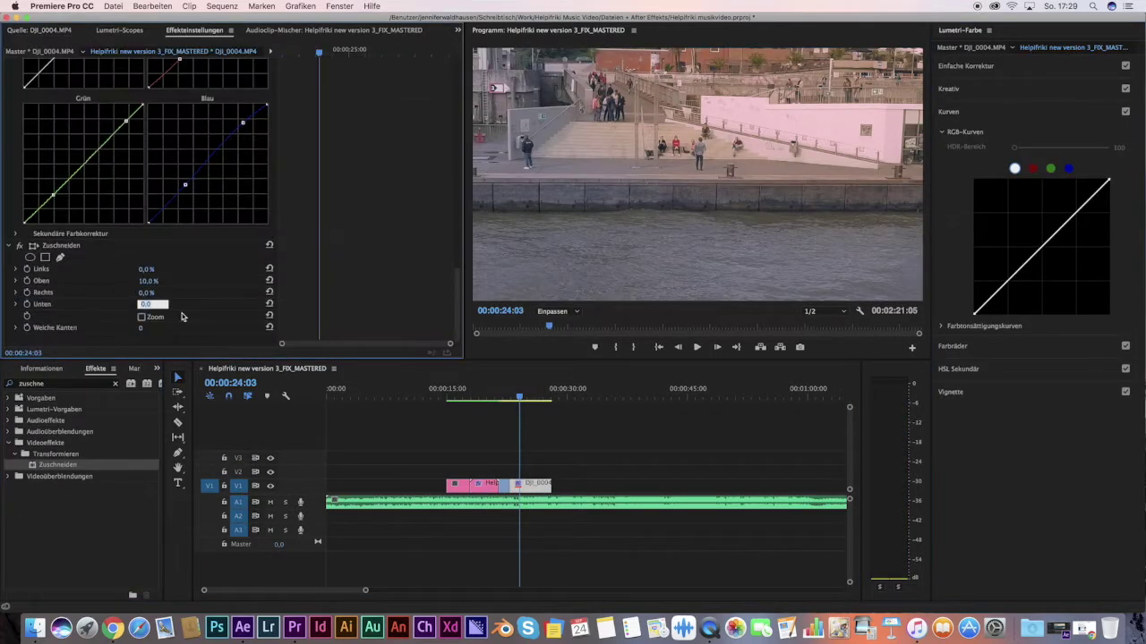
- Scrub the sequence back to an earlier point before the drone clip
drag(541, 399, 458, 399)
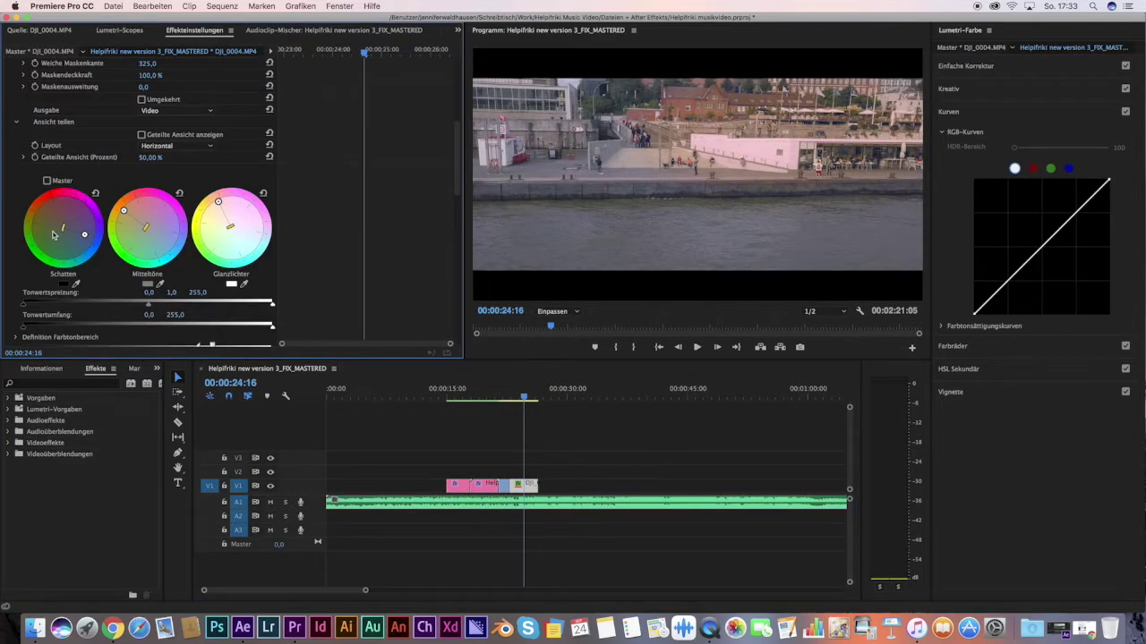
scroll(179, 224, up, 8)
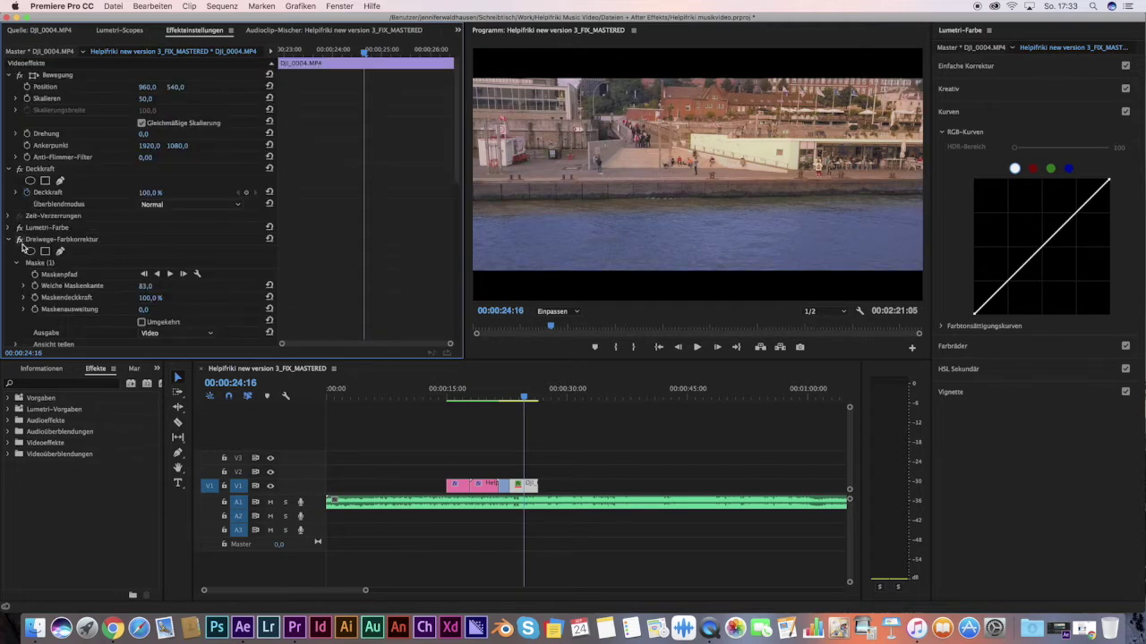
- Delete Maske (2), show the third Dreiwege-Farbkorrektur's mask, reshape the Master curve, and replay
key(super+z)
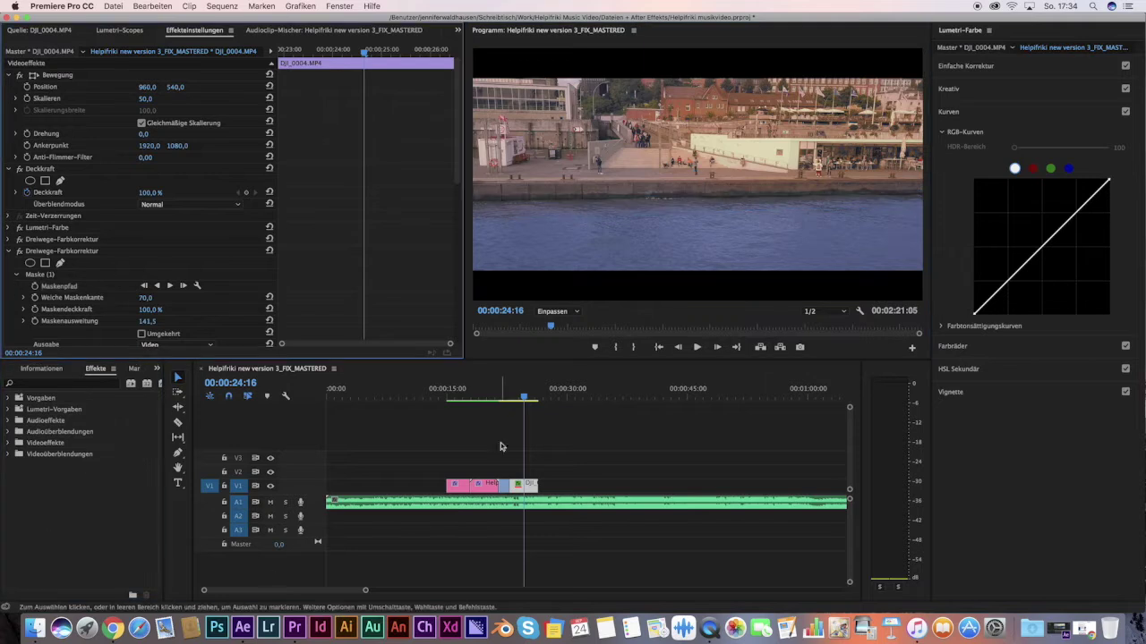
click(10, 79)
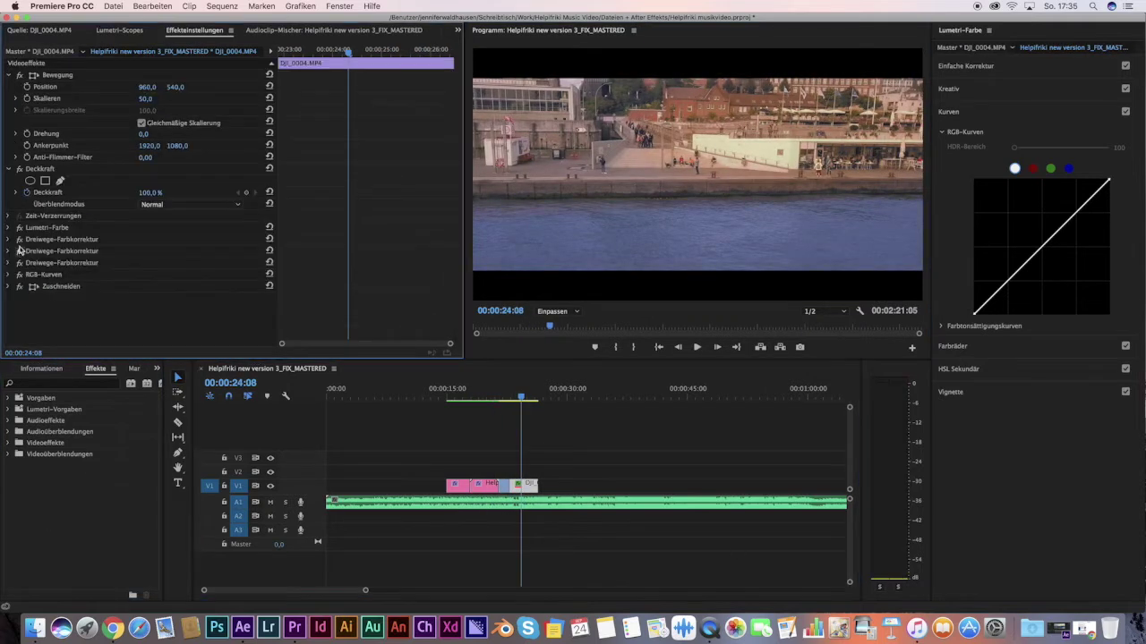
click(19, 263)
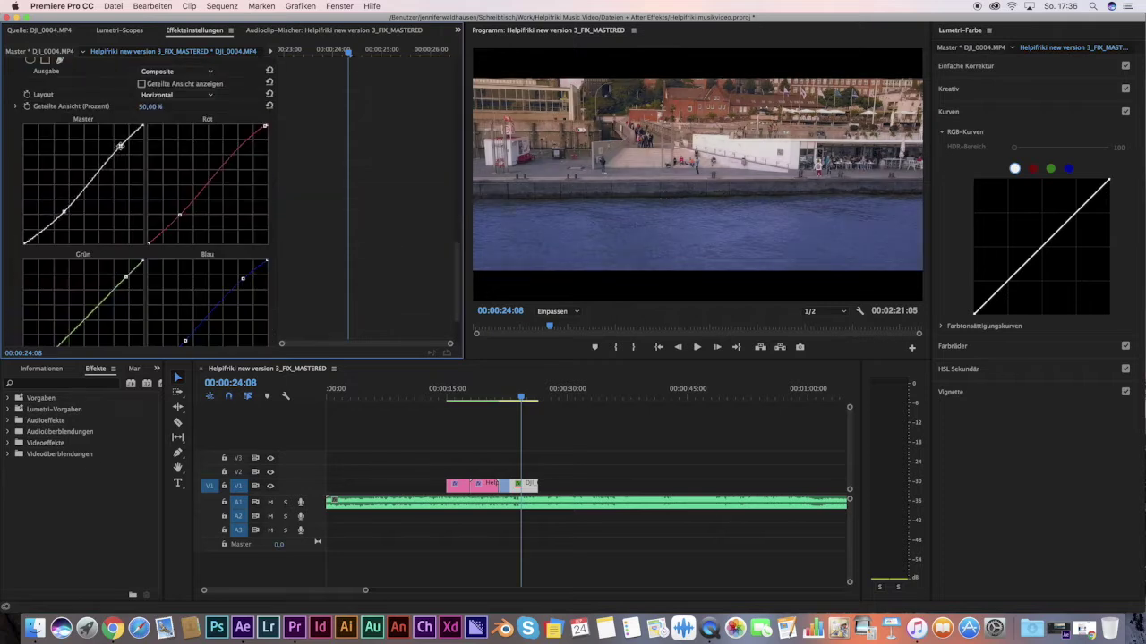
drag(67, 212, 60, 217)
key(space)
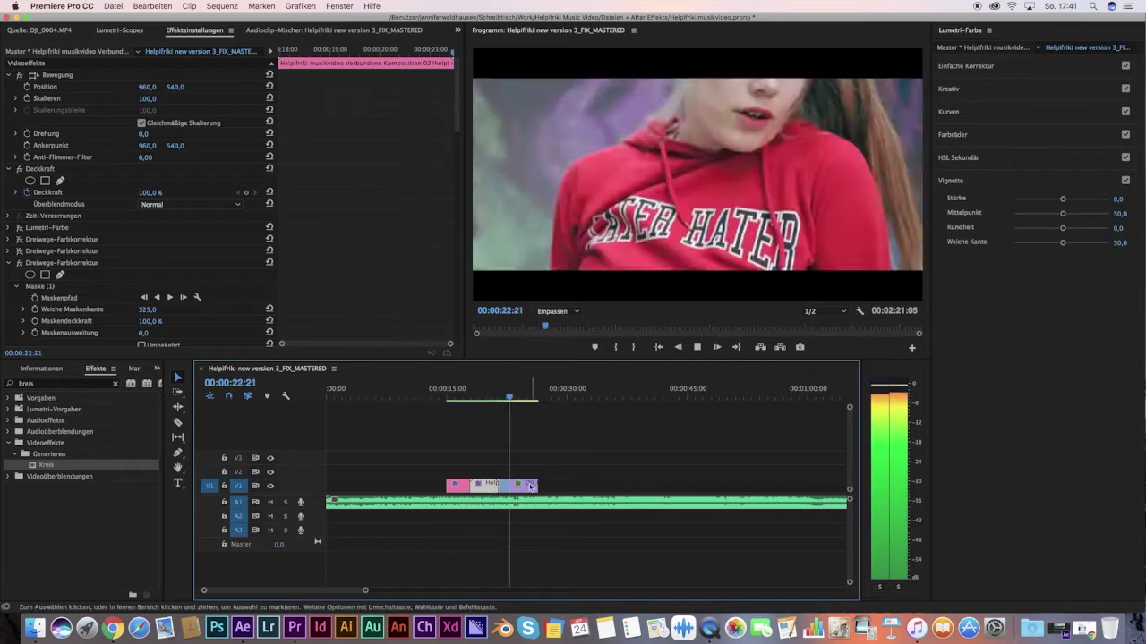
scroll(81, 305, down, 5)
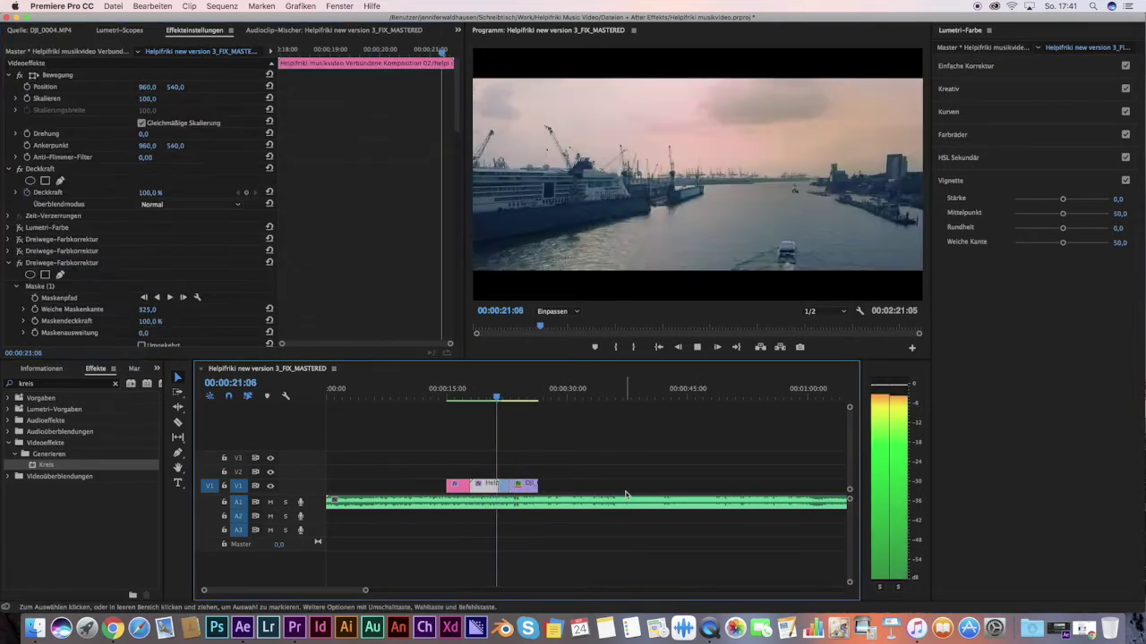
- Save the project via Datei > Speichern and play back the sequence to check the grade
click(114, 6)
click(134, 102)
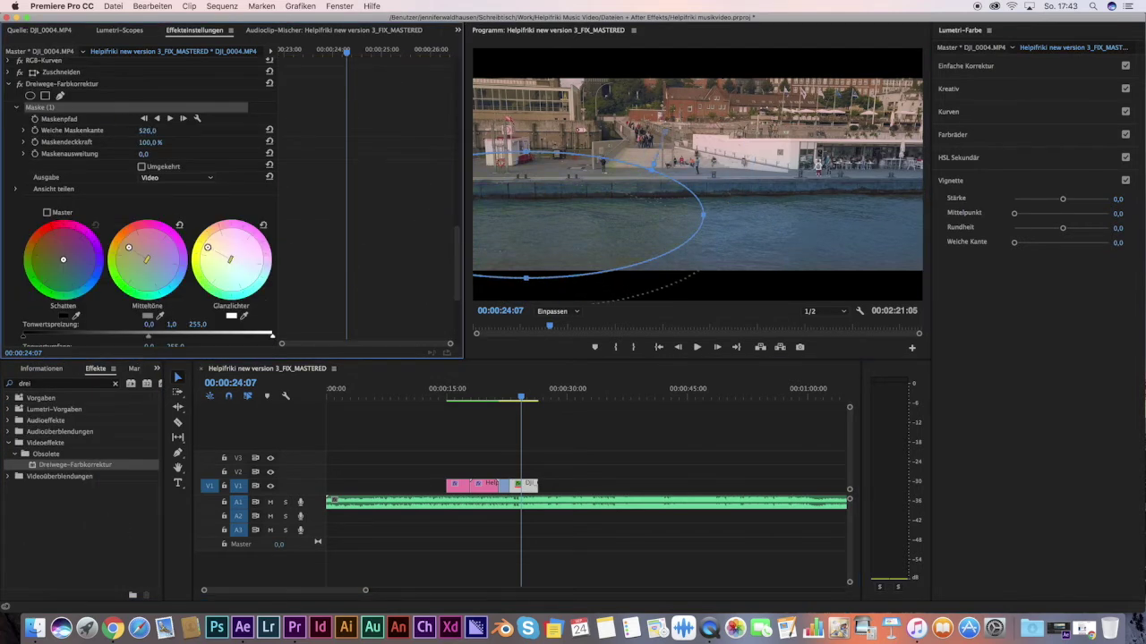
key(space)
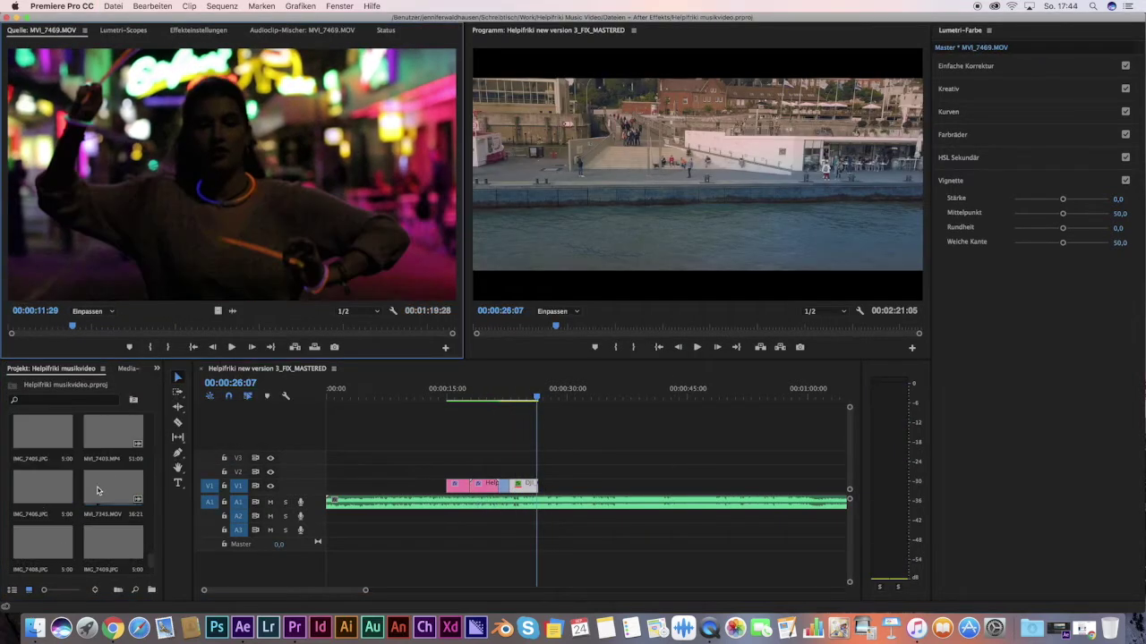
- Preview the MVI_7345 and MVI_7342 dancer clips, then replay the sequence with MVI_7342 added
double_click(112, 489)
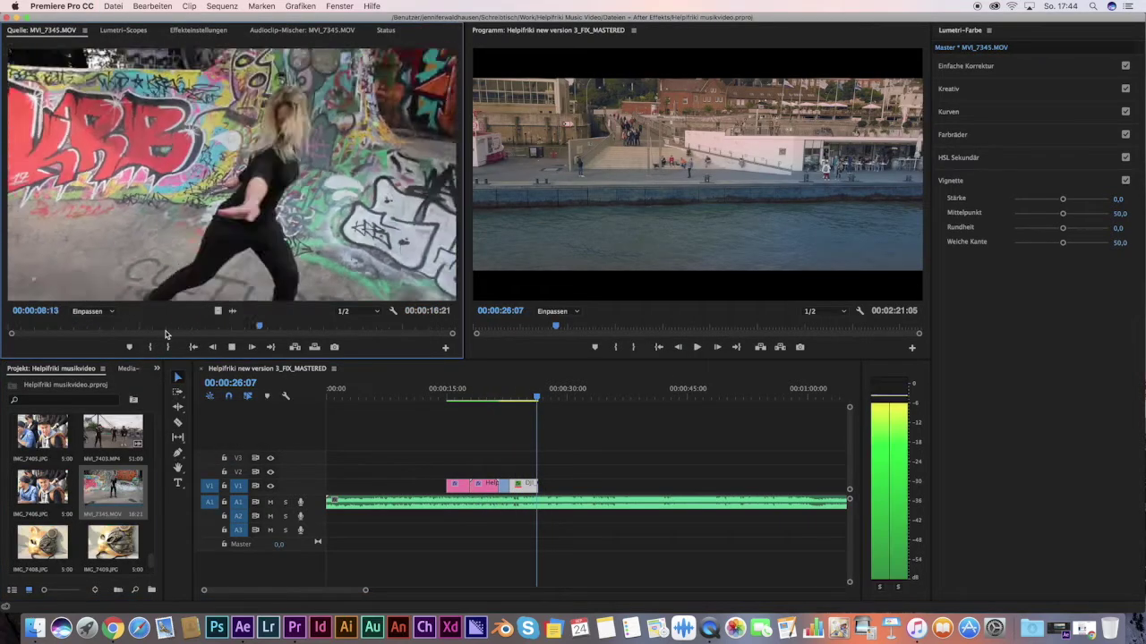
drag(135, 329, 63, 330)
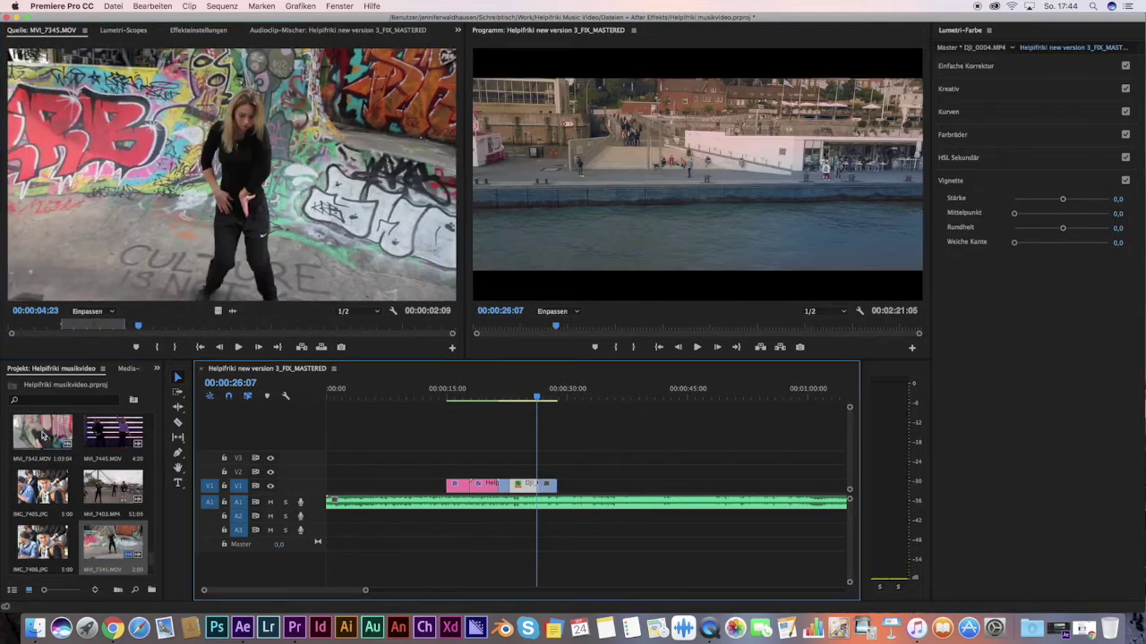
double_click(43, 434)
key(space)
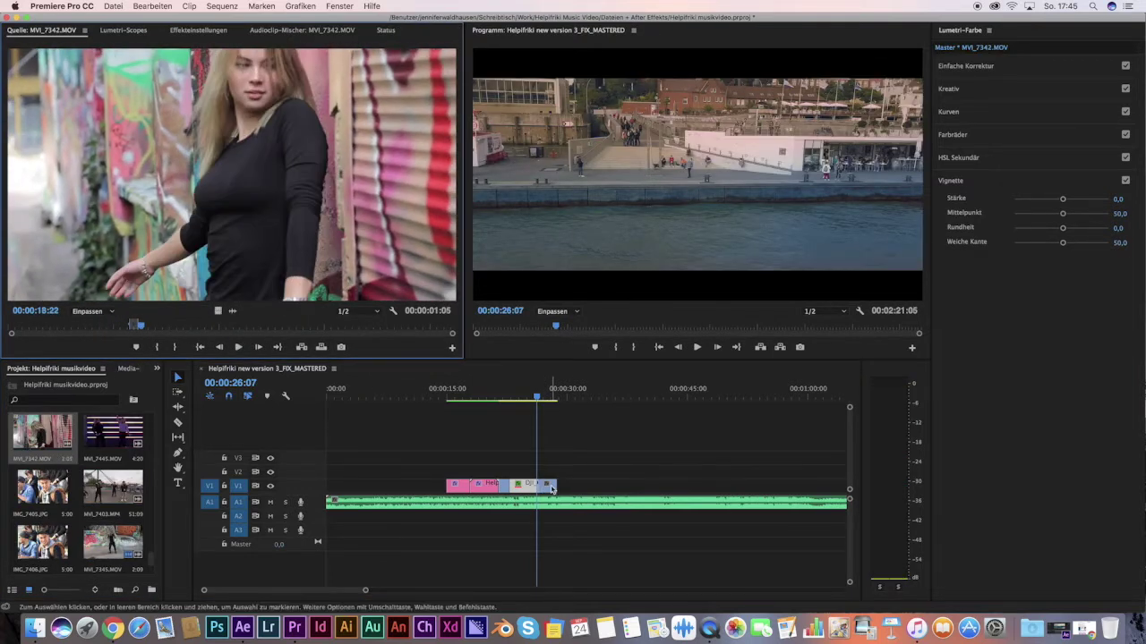
click(461, 398)
key(space)
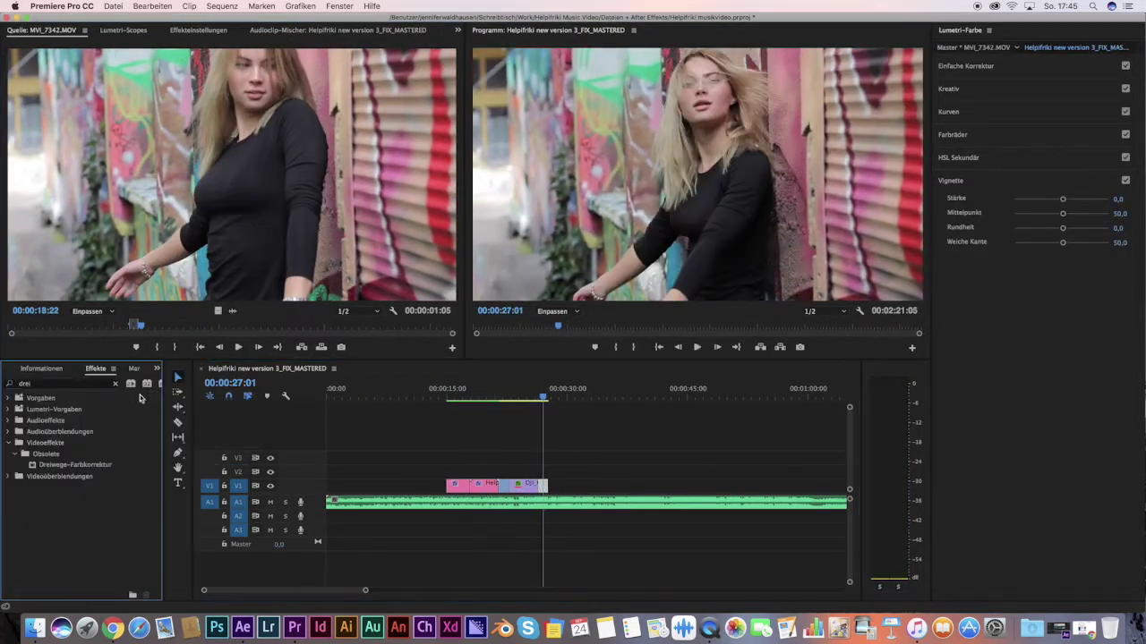